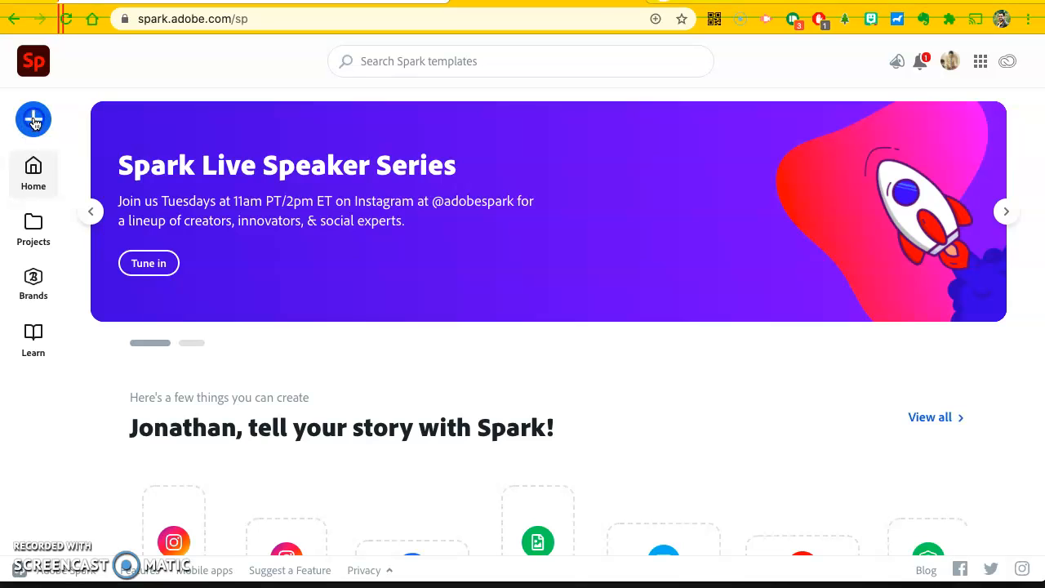
# Start a new flyer, create it from the purple "Simple Talks Podcast" weekly episodes template, and reload the page.
pyautogui.click(33, 120)
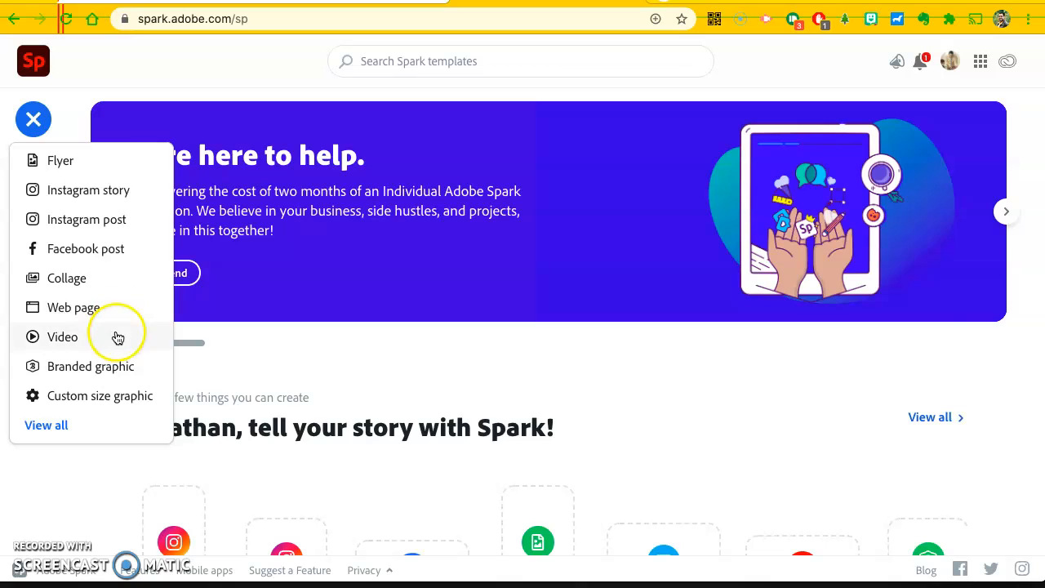
pyautogui.click(109, 165)
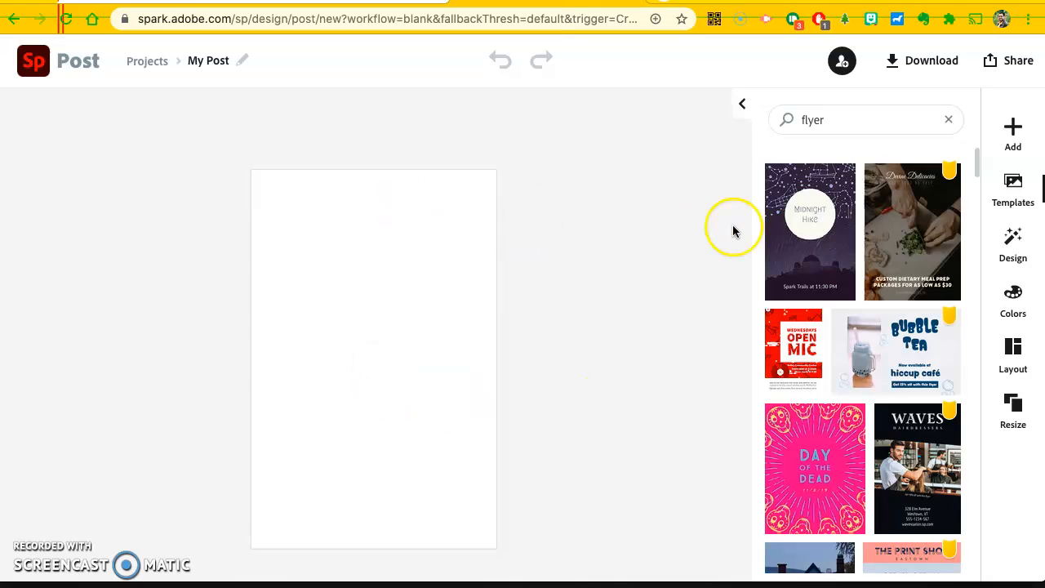
pyautogui.scroll(-5, 792, 457)
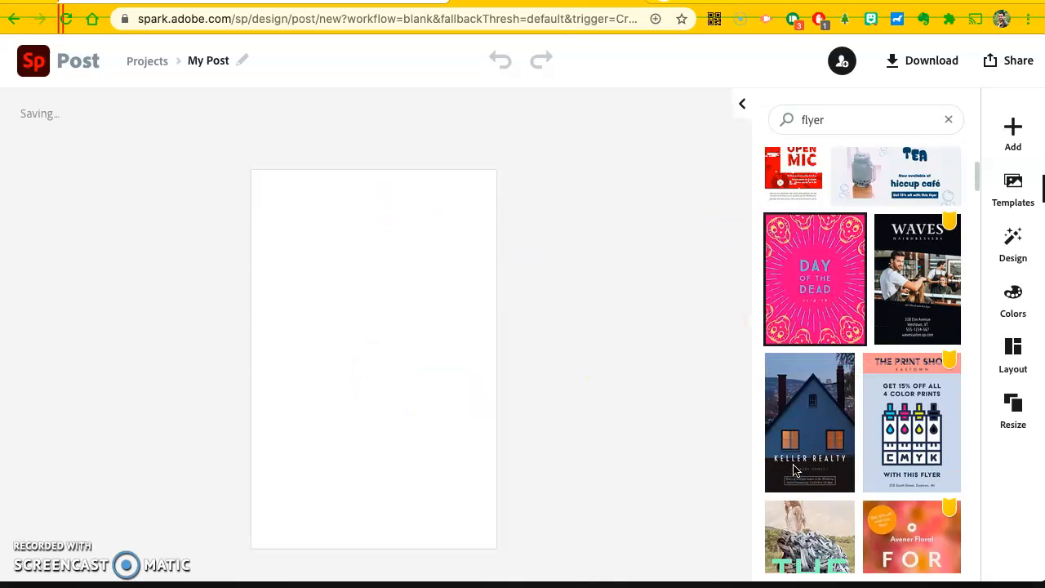
pyautogui.scroll(-4, 792, 467)
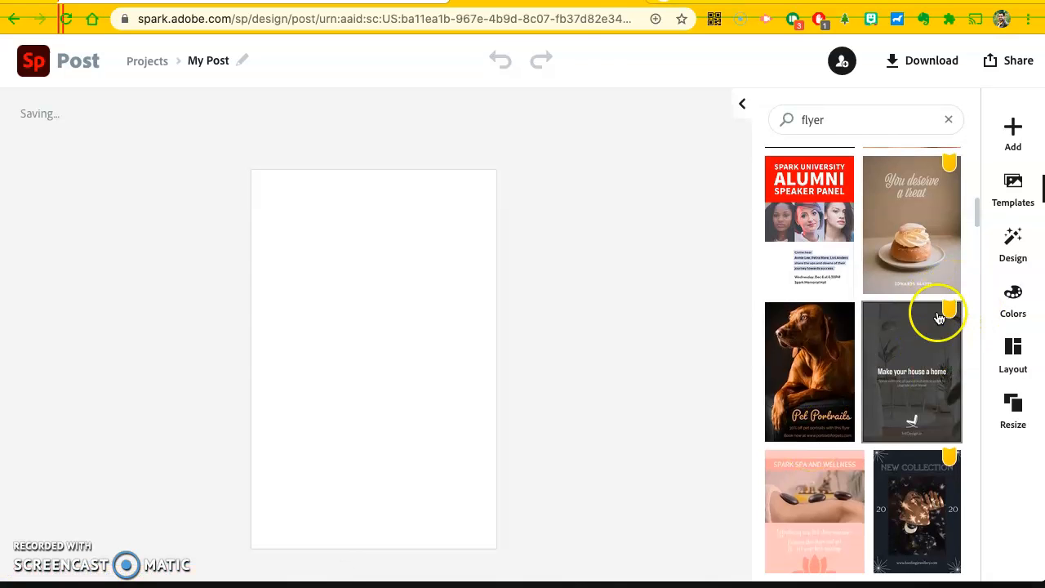
pyautogui.scroll(-8, 948, 329)
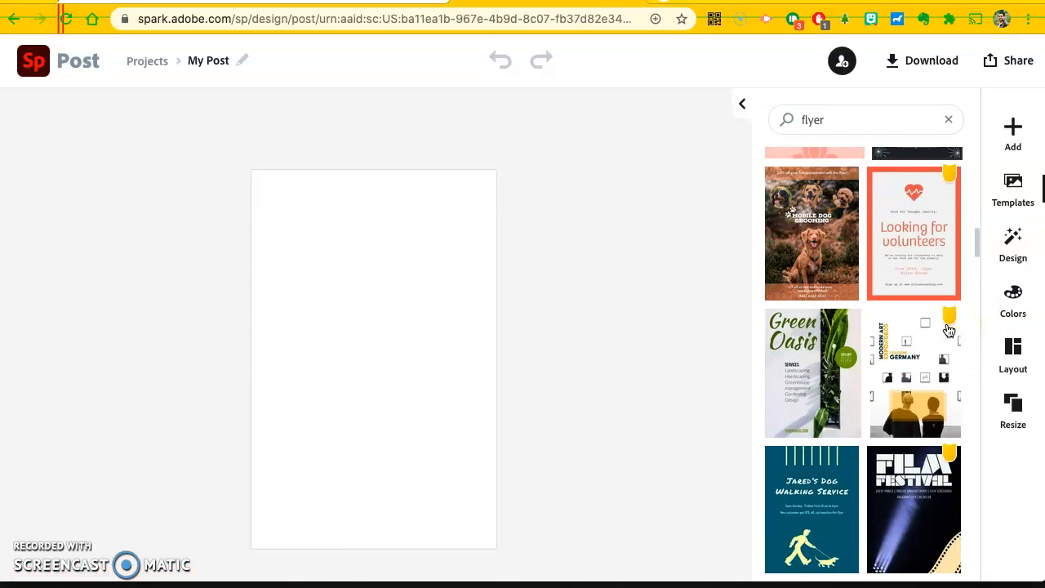
pyautogui.scroll(-8, 948, 329)
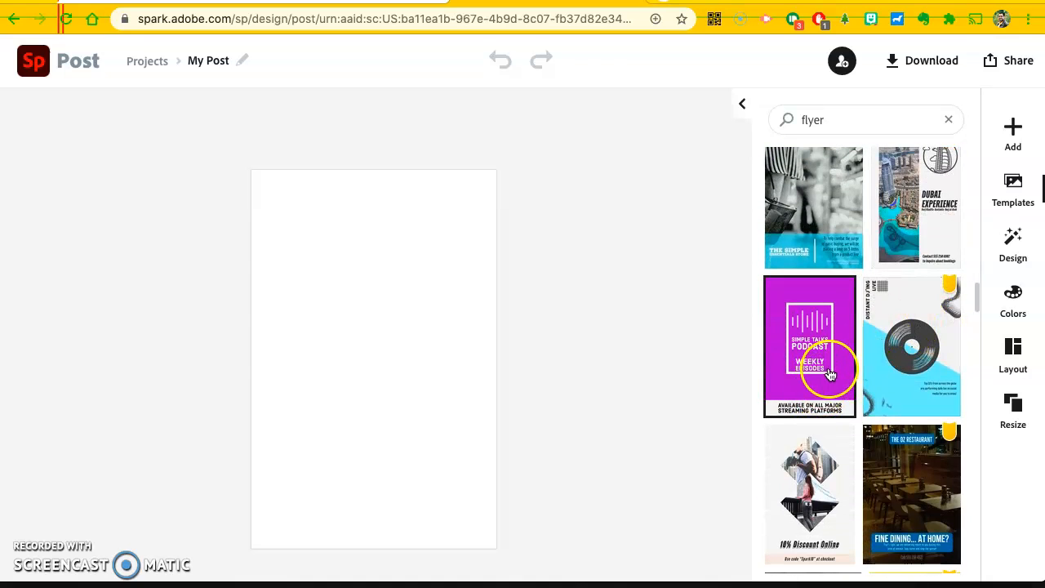
pyautogui.click(849, 362)
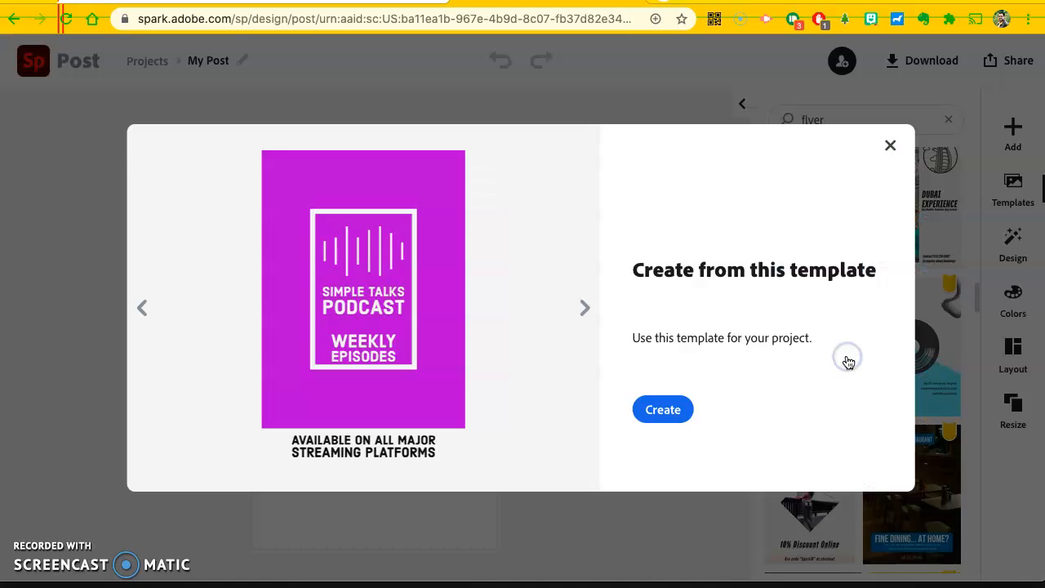
pyautogui.click(664, 411)
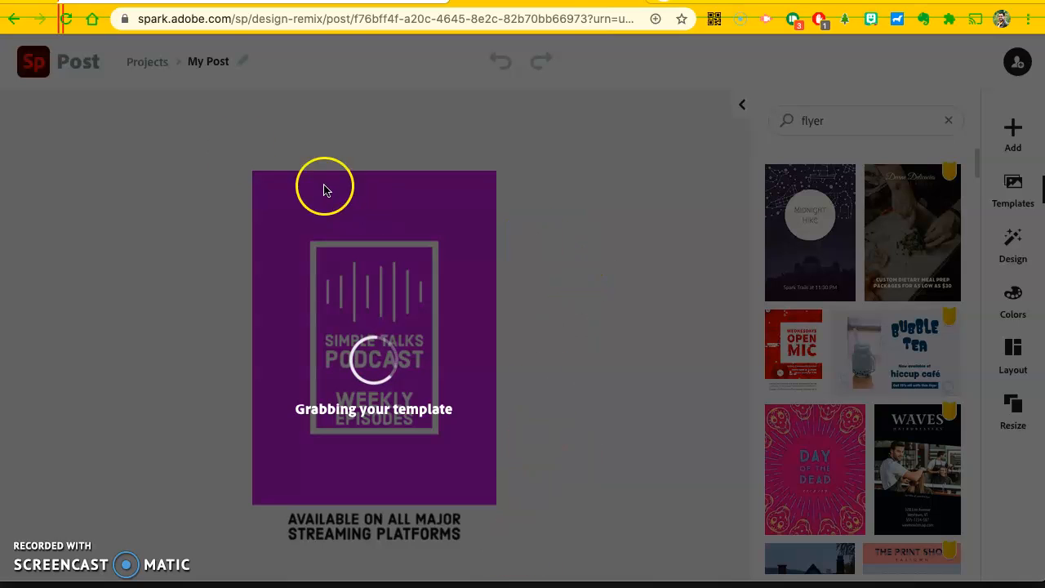
pyautogui.click(67, 19)
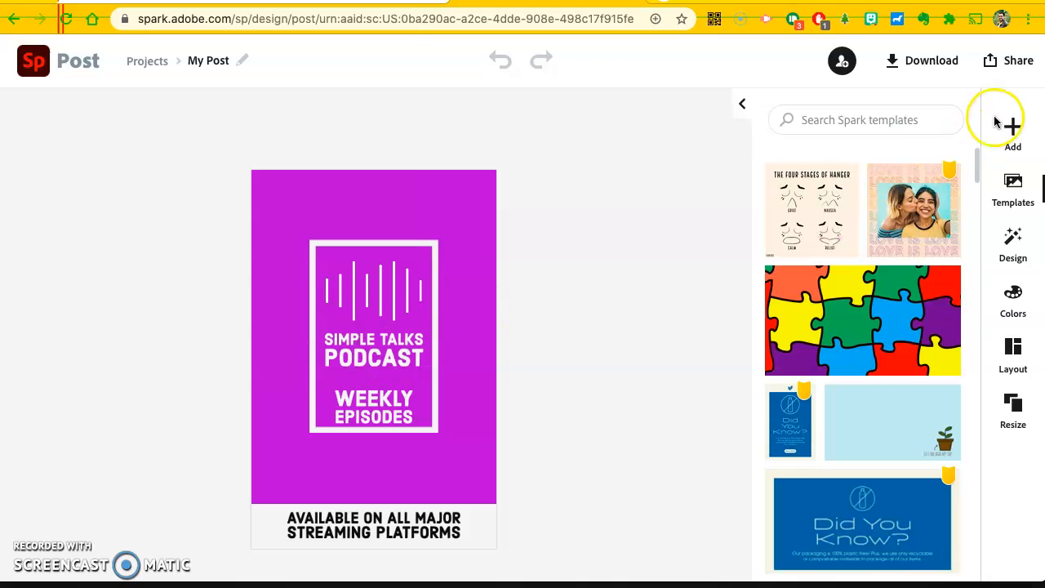
# Check the kinds of elements that can be added and view the "Simple Talks Podcast" text in its editor.
pyautogui.click(1013, 134)
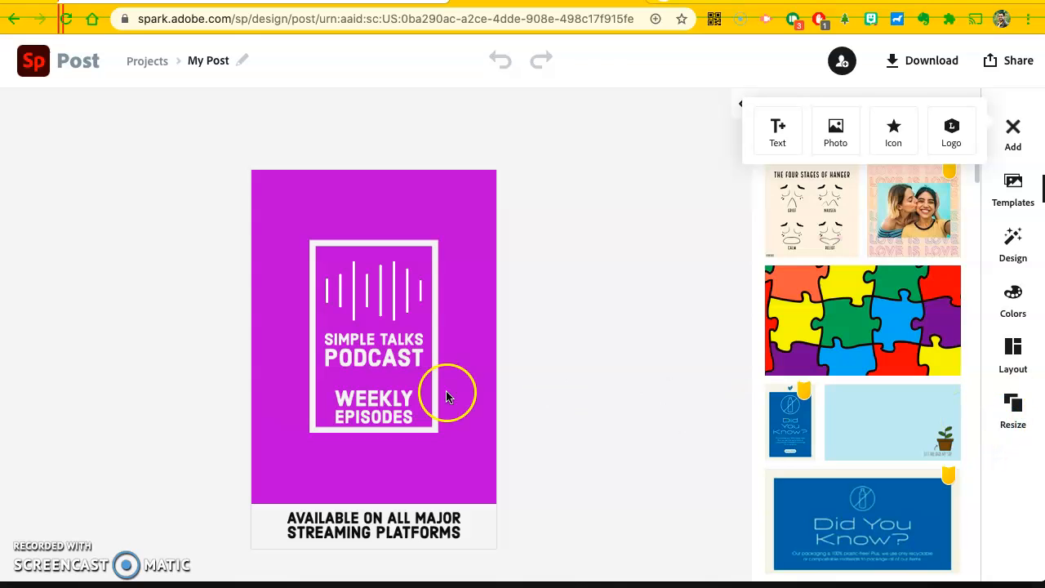
pyautogui.click(369, 350)
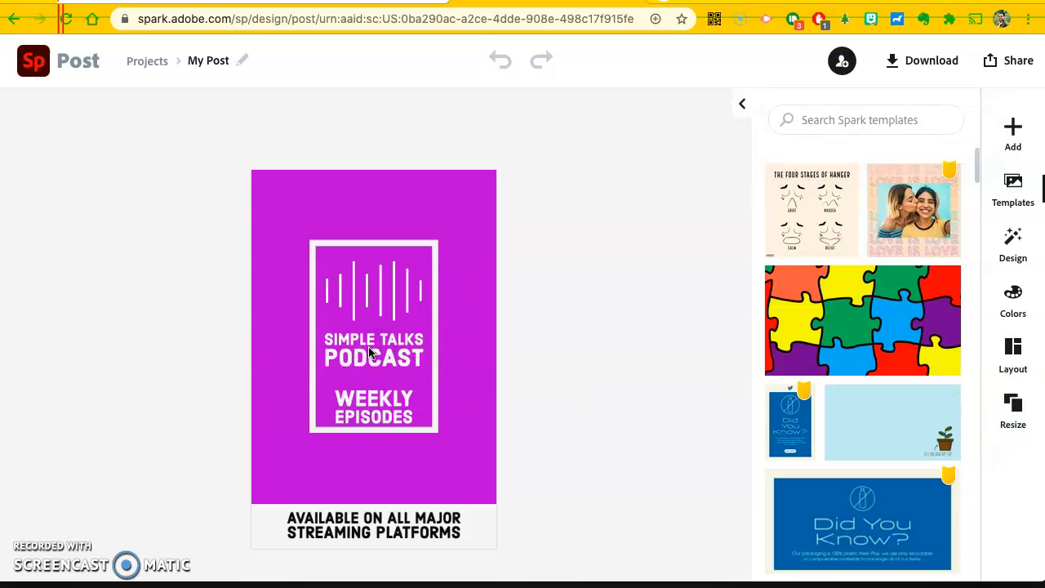
pyautogui.click(373, 351)
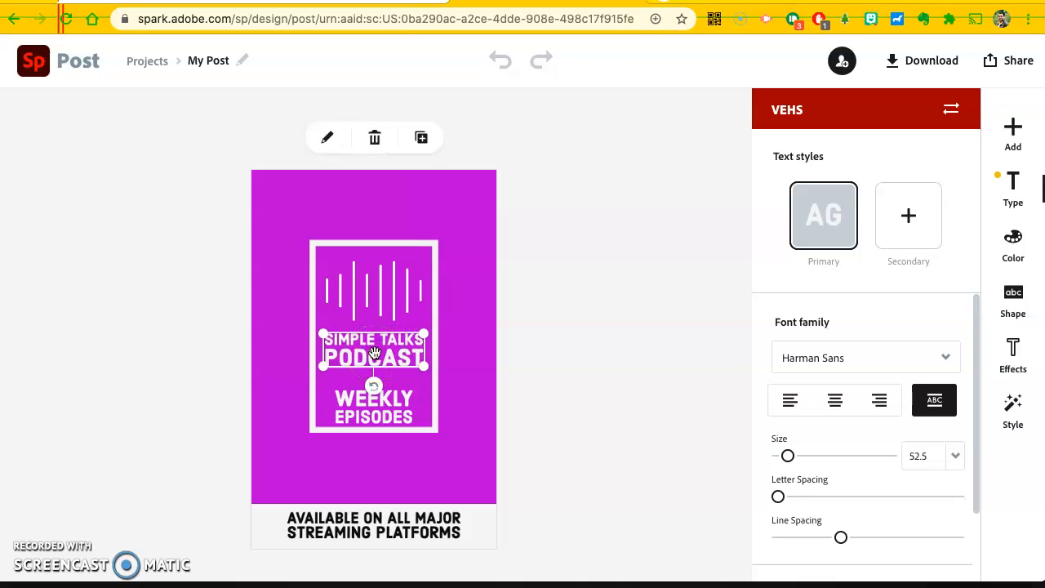
pyautogui.doubleClick(361, 339)
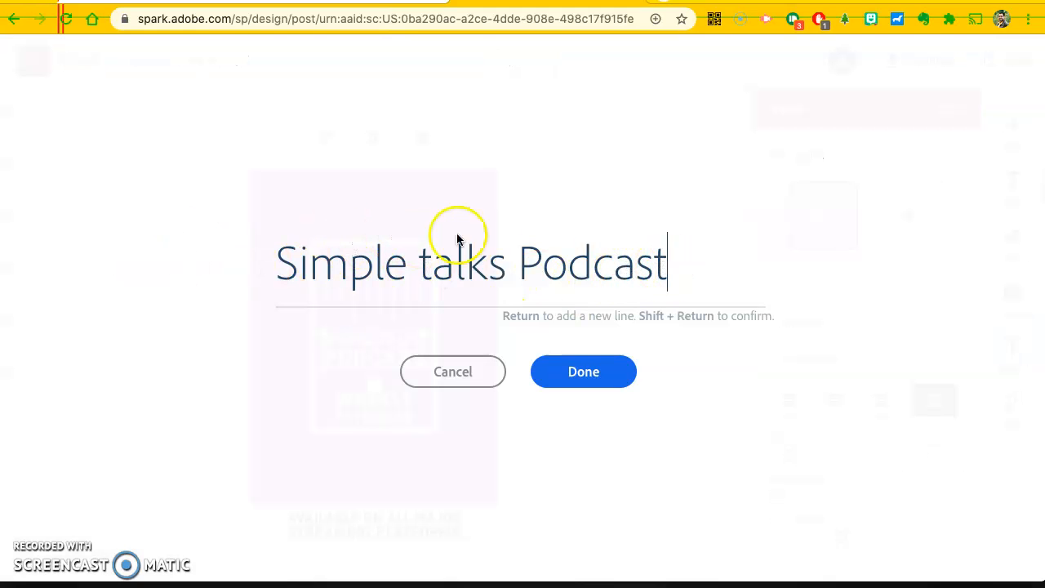
pyautogui.click(573, 370)
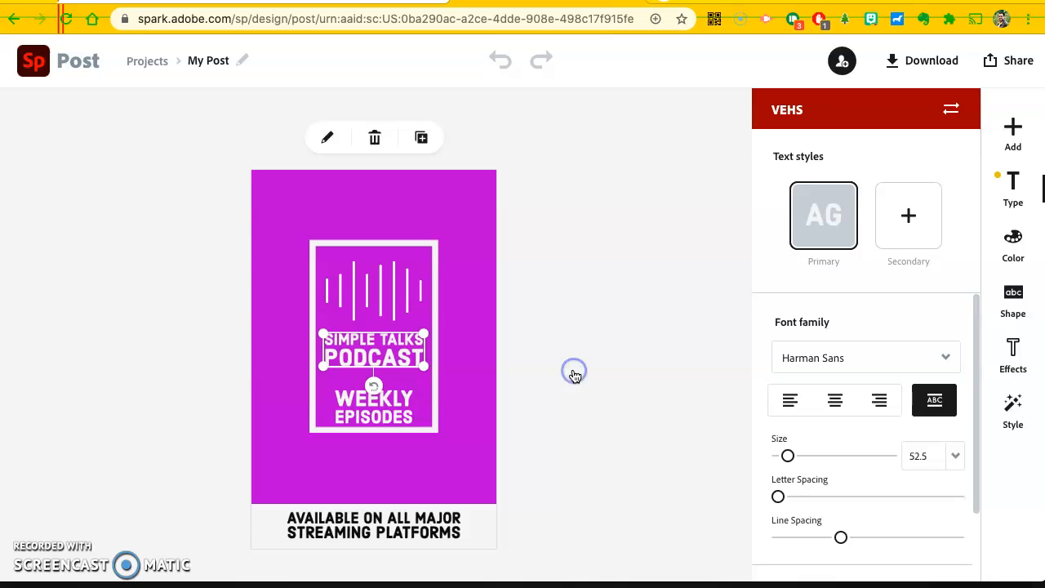
# Look through the font families available for the "Simple Talks Podcast" text.
pyautogui.click(874, 360)
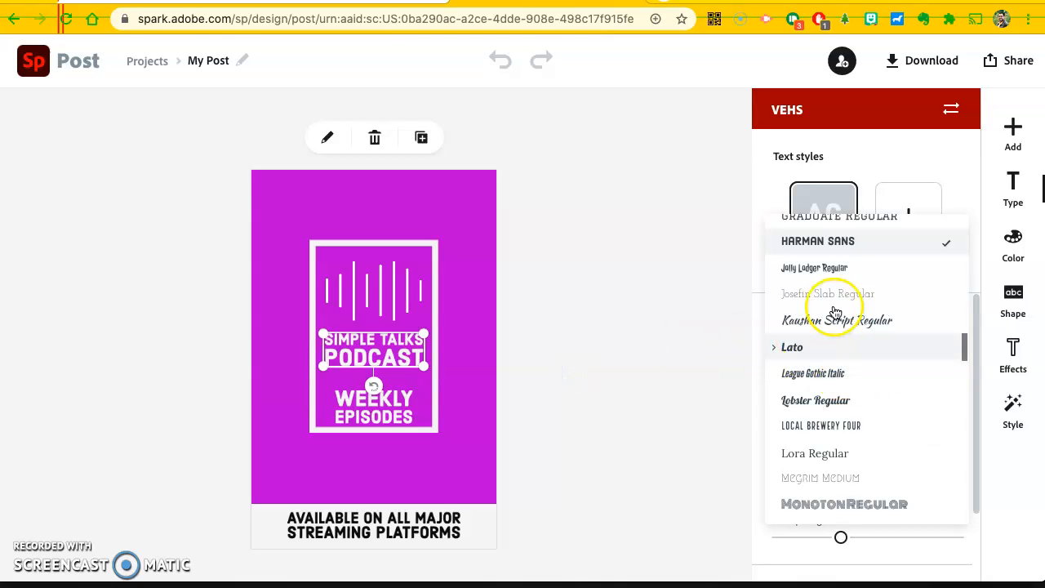
pyautogui.scroll(-5, 839, 416)
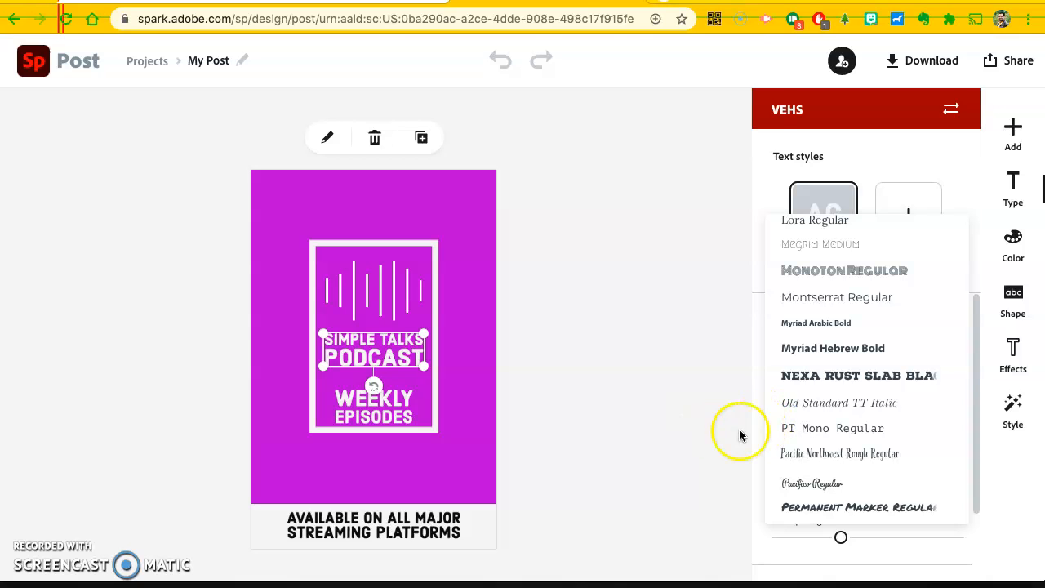
pyautogui.click(711, 432)
pyautogui.click(692, 381)
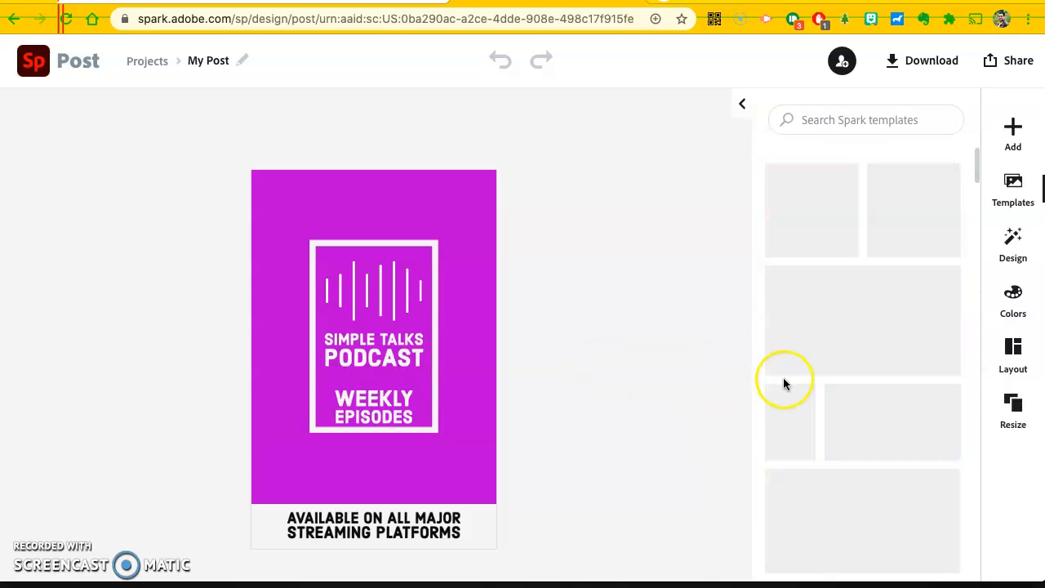
# Adjust the letter spacing of the "Simple Talks Podcast" text, leaving it at the minimum.
pyautogui.click(383, 347)
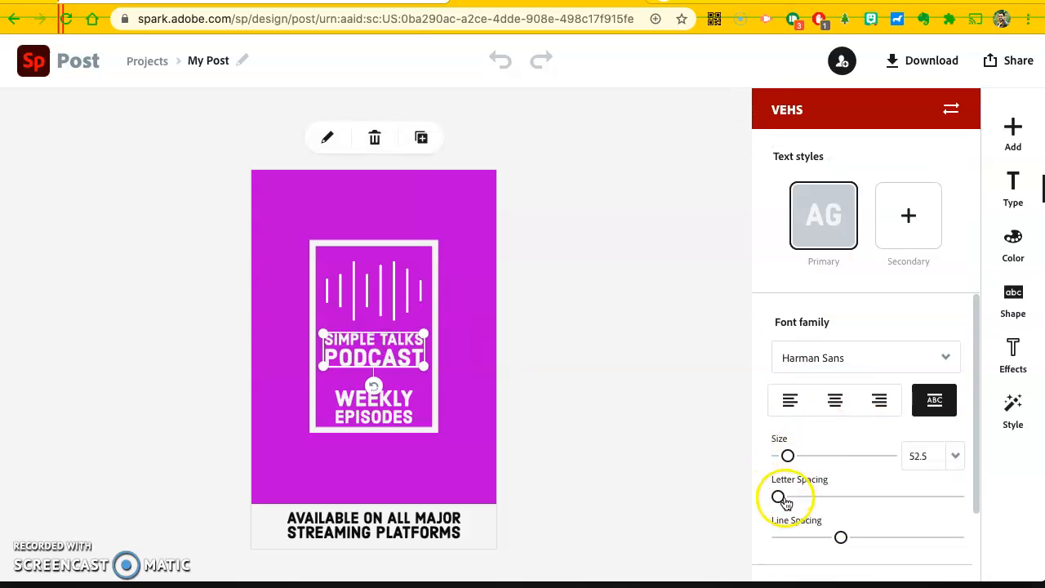
pyautogui.moveTo(779, 497)
pyautogui.mouseDown()
pyautogui.moveTo(812, 495)
pyautogui.moveTo(778, 495)
pyautogui.mouseUp()
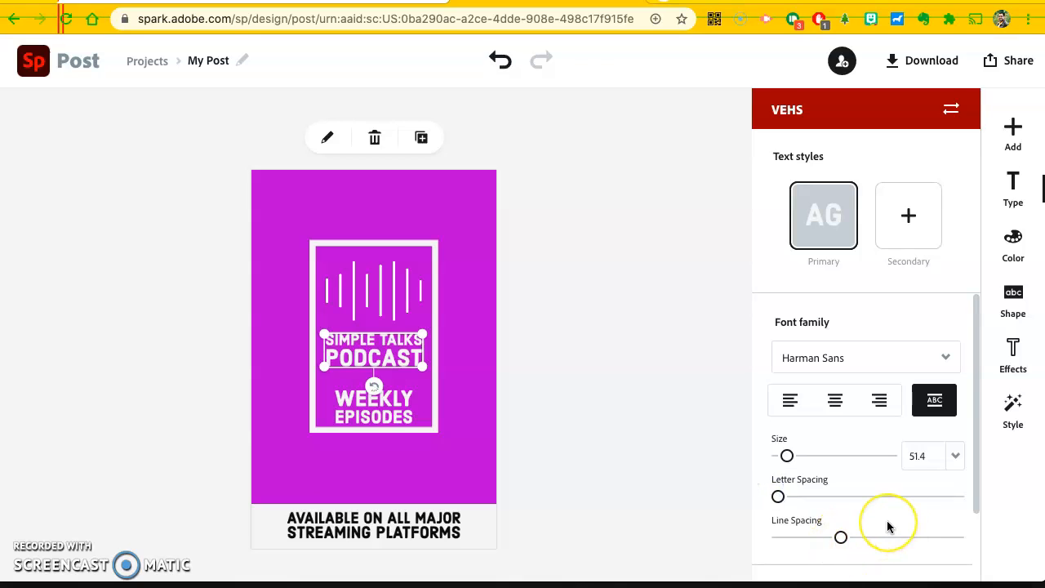
pyautogui.scroll(-1, 884, 525)
# Look through the color palette available for the "Simple Talks Podcast" text.
pyautogui.click(1023, 249)
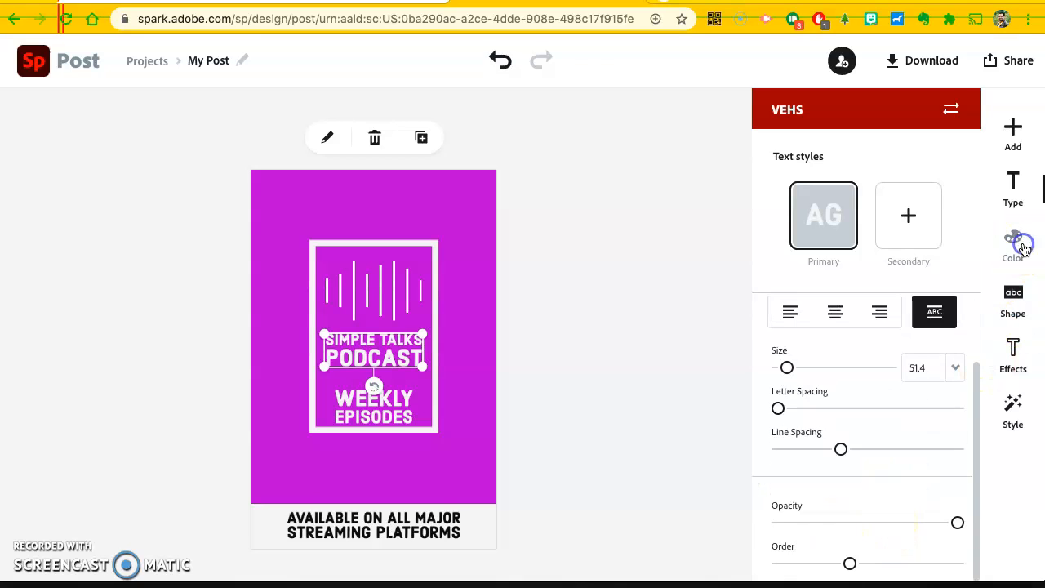
pyautogui.scroll(-1, 861, 464)
pyautogui.scroll(-10, 860, 464)
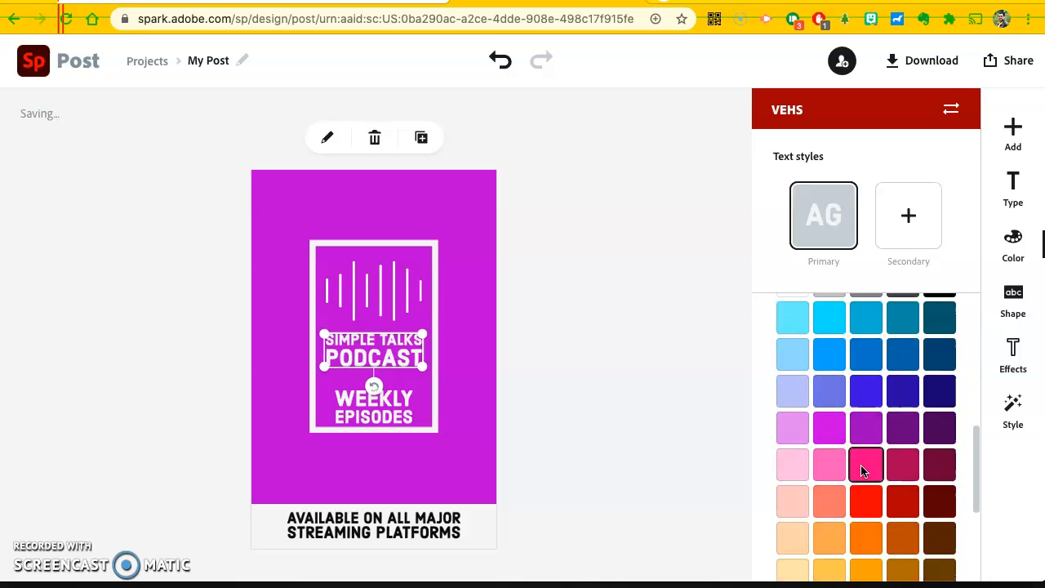
pyautogui.click(618, 352)
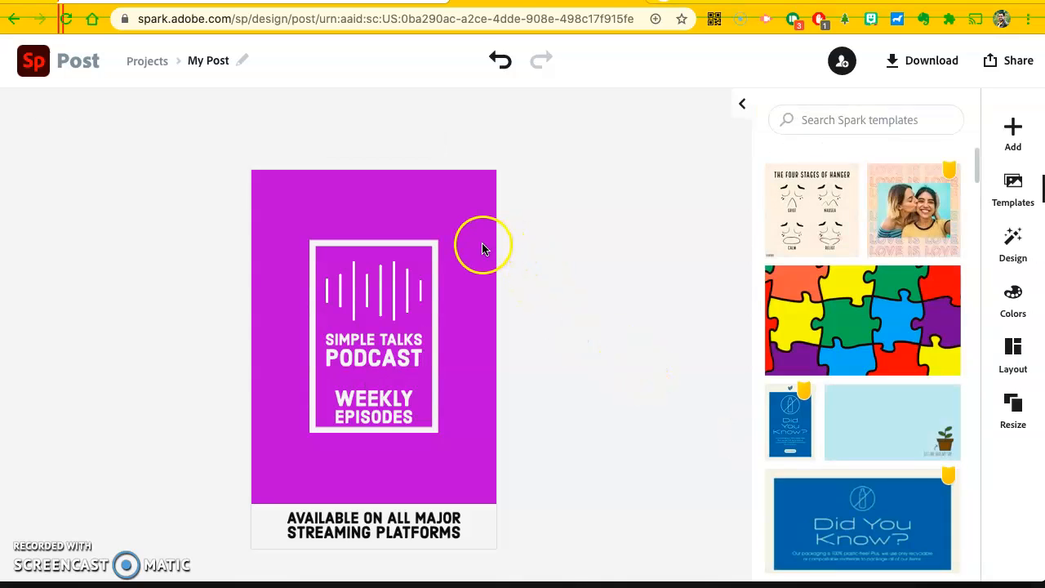
# Change the flyer's purple background to the dark red from the Vehs brand colors.
pyautogui.click(482, 249)
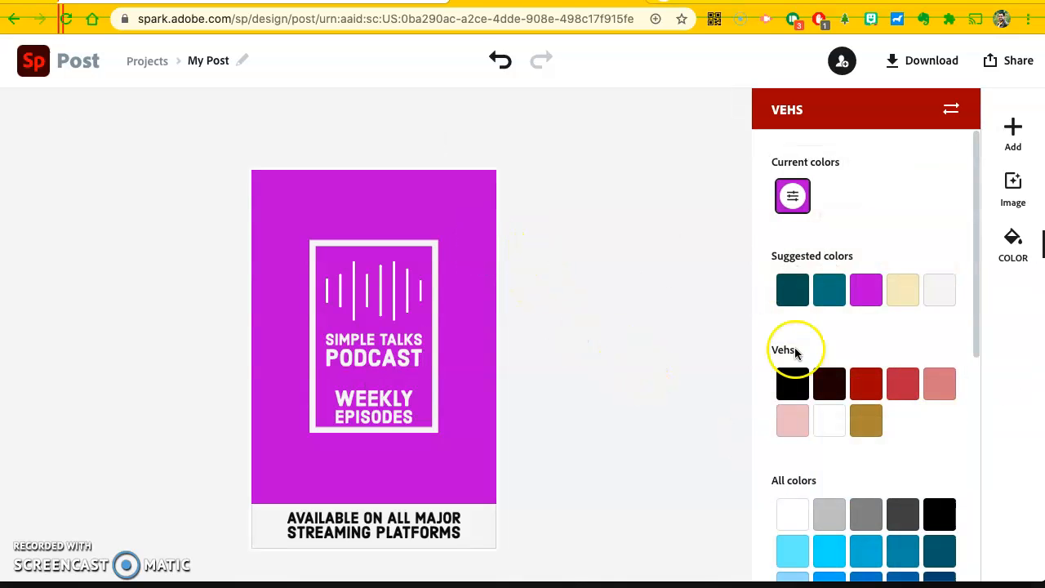
pyautogui.click(877, 386)
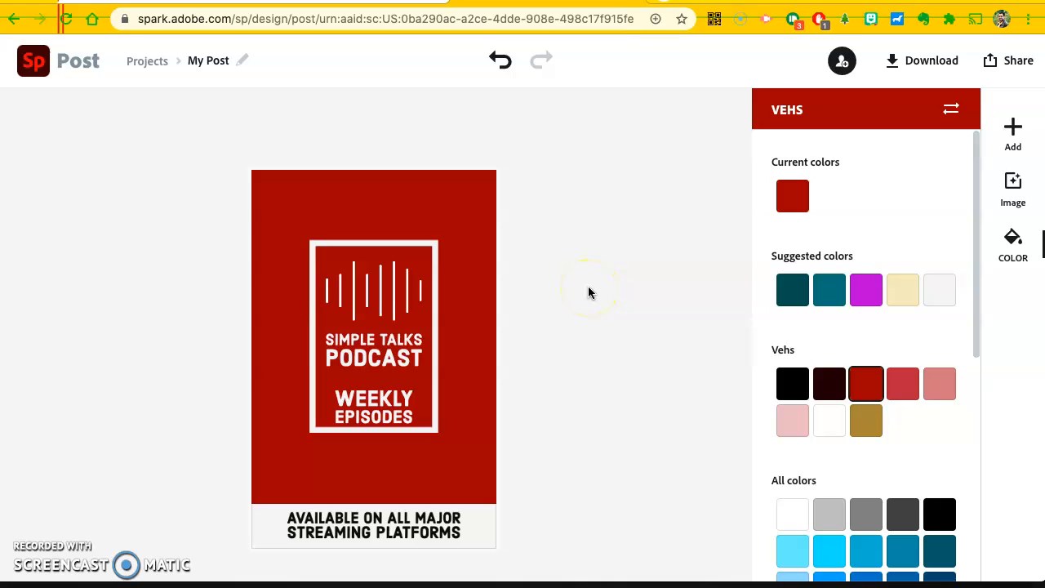
pyautogui.click(585, 311)
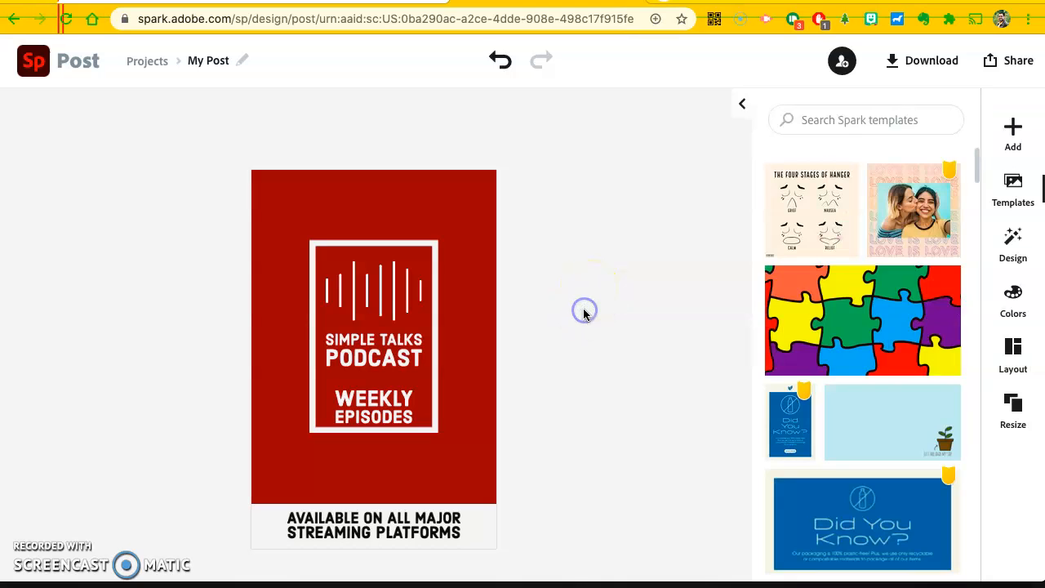
pyautogui.click(486, 272)
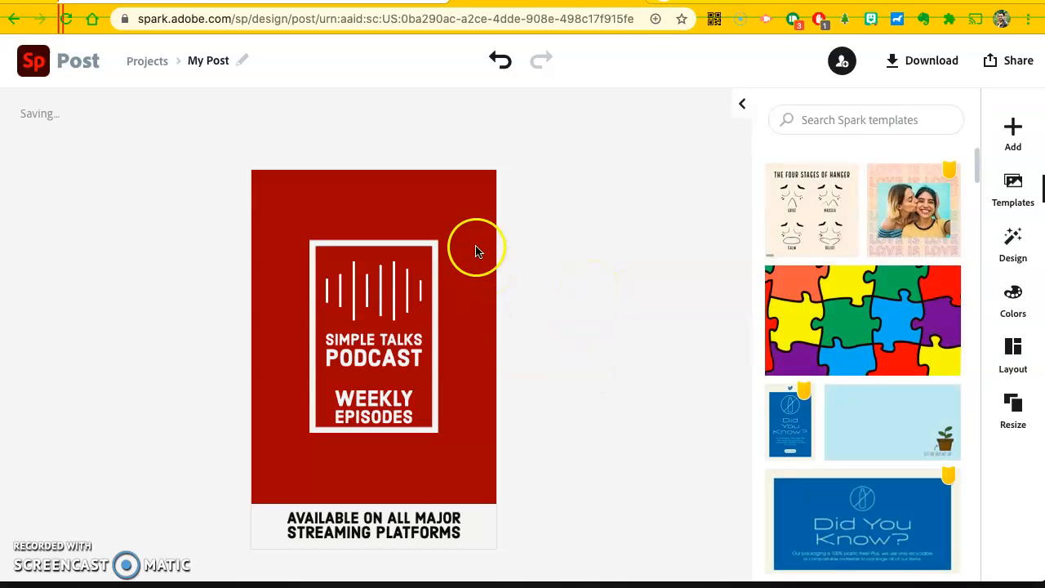
# Add the white P-TECH Healthcare logo, enlarge it to about the frame's width or slightly more, and center it above the frame.
pyautogui.click(1012, 135)
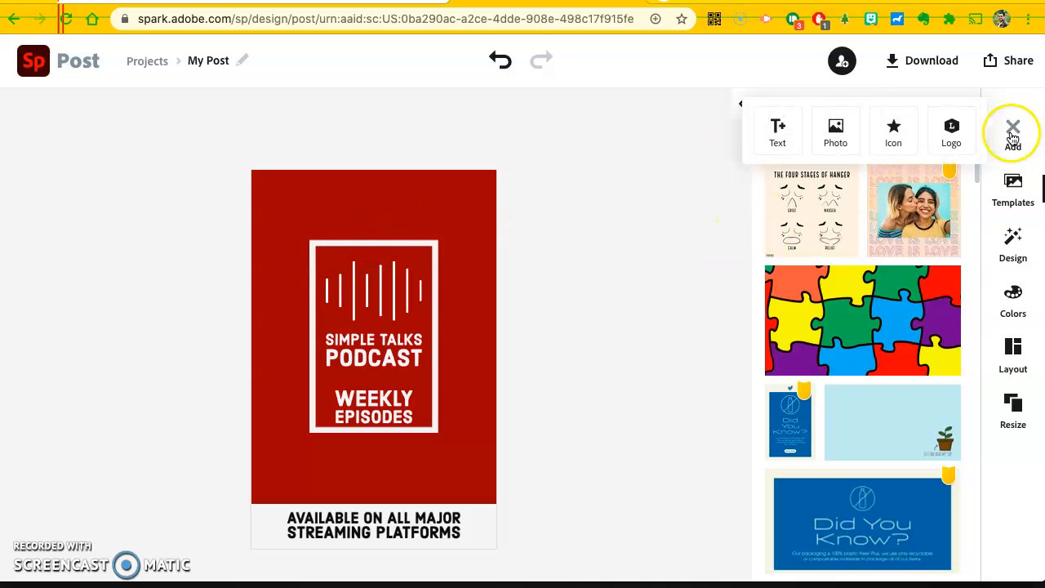
pyautogui.click(951, 128)
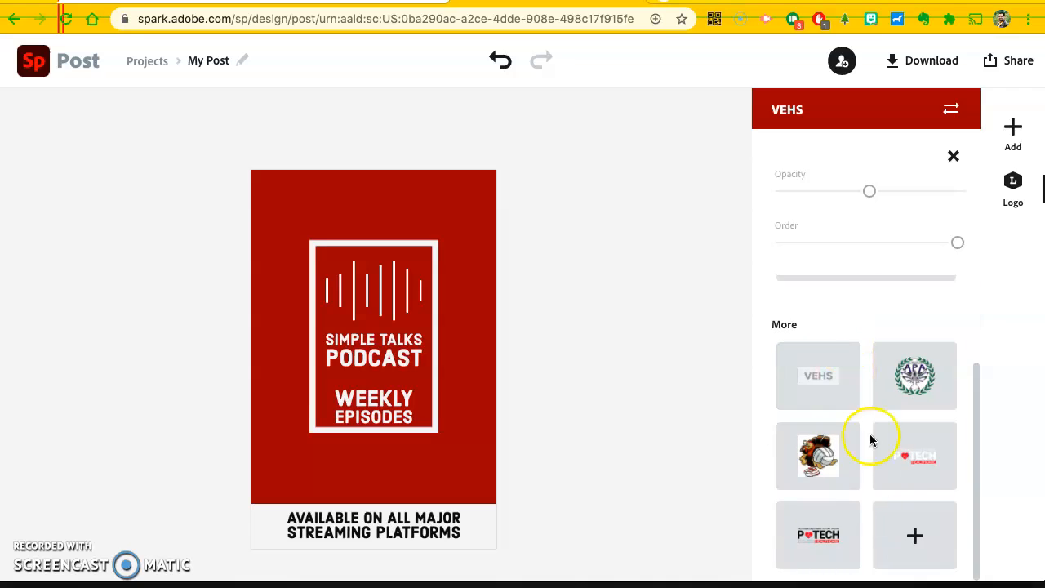
pyautogui.click(903, 472)
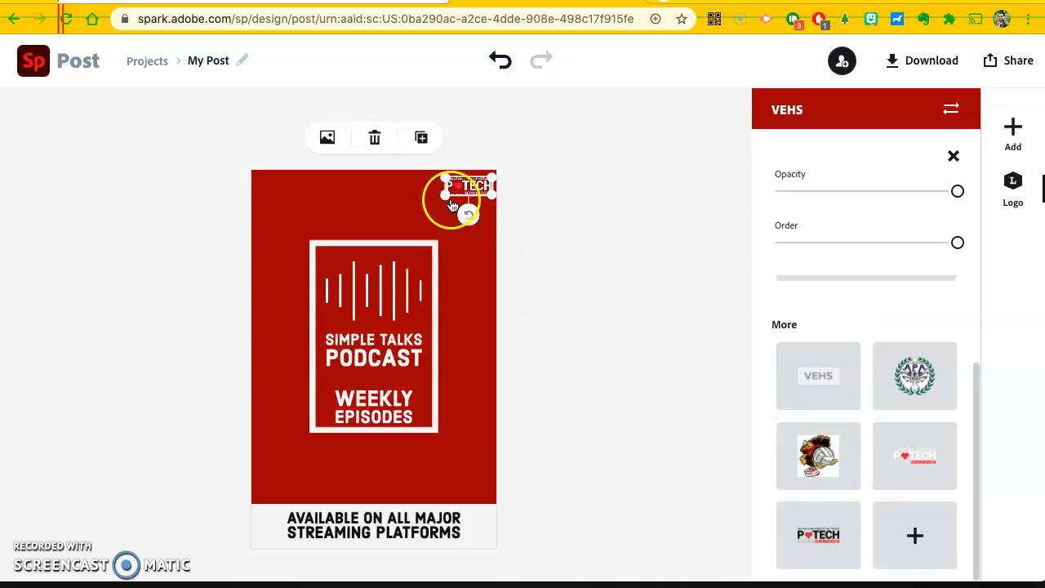
pyautogui.moveTo(355, 215); pyautogui.dragTo(332, 231)
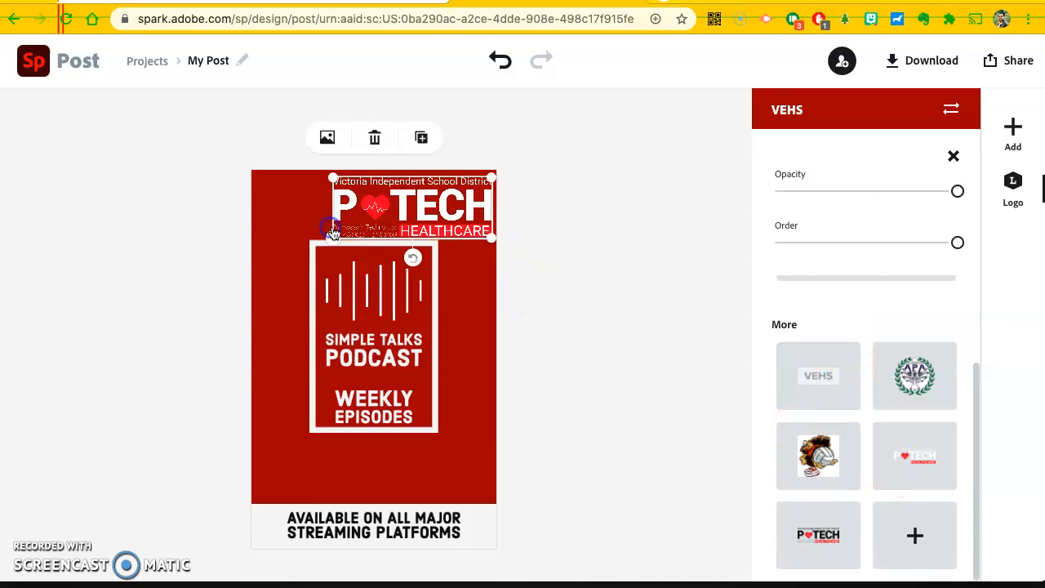
pyautogui.moveTo(435, 224); pyautogui.dragTo(398, 222)
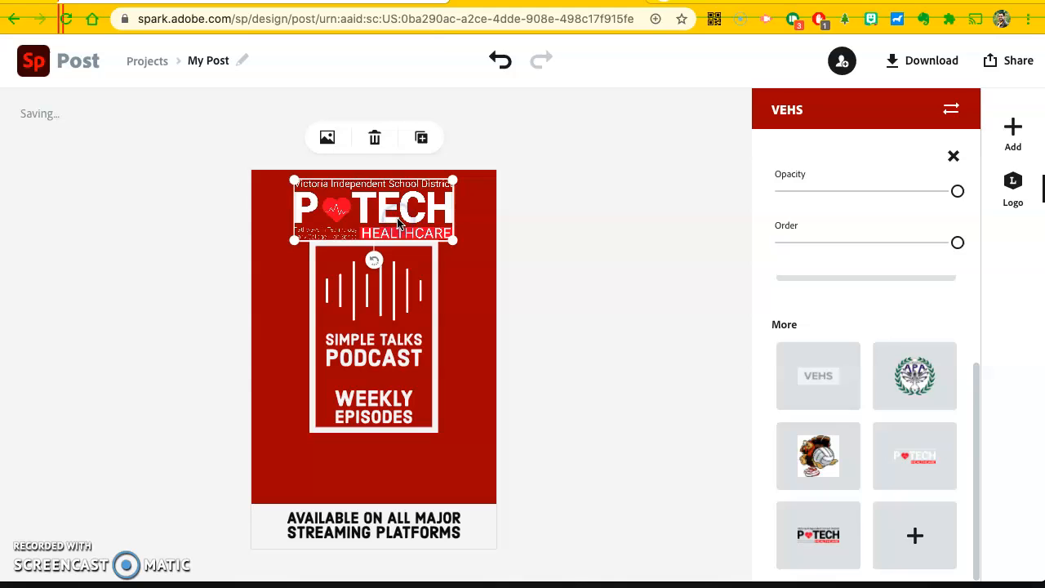
pyautogui.click(560, 240)
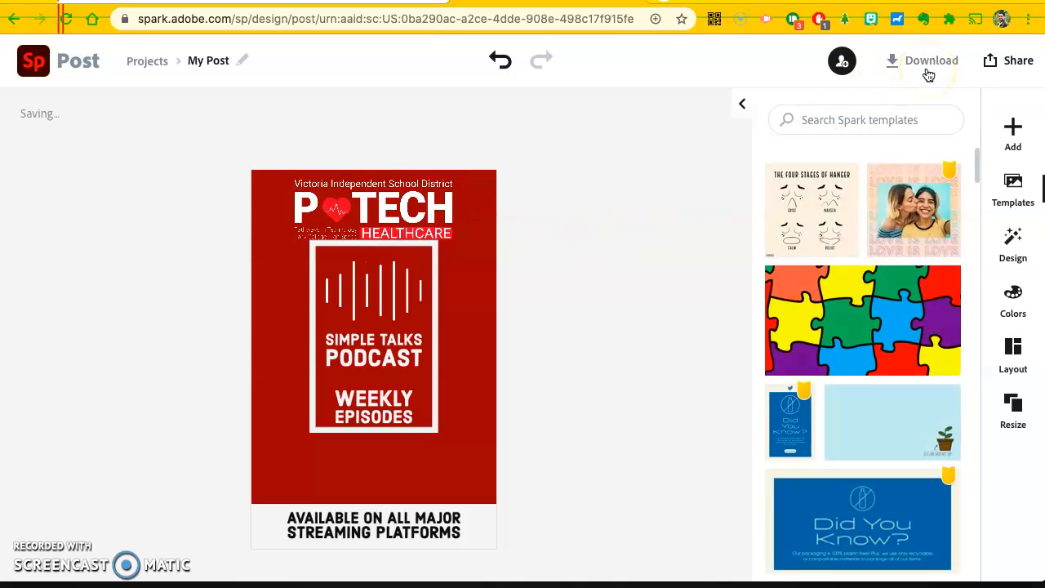
# View the publishing destinations for sharing the flyer and close the sharing dialog.
pyautogui.click(1014, 65)
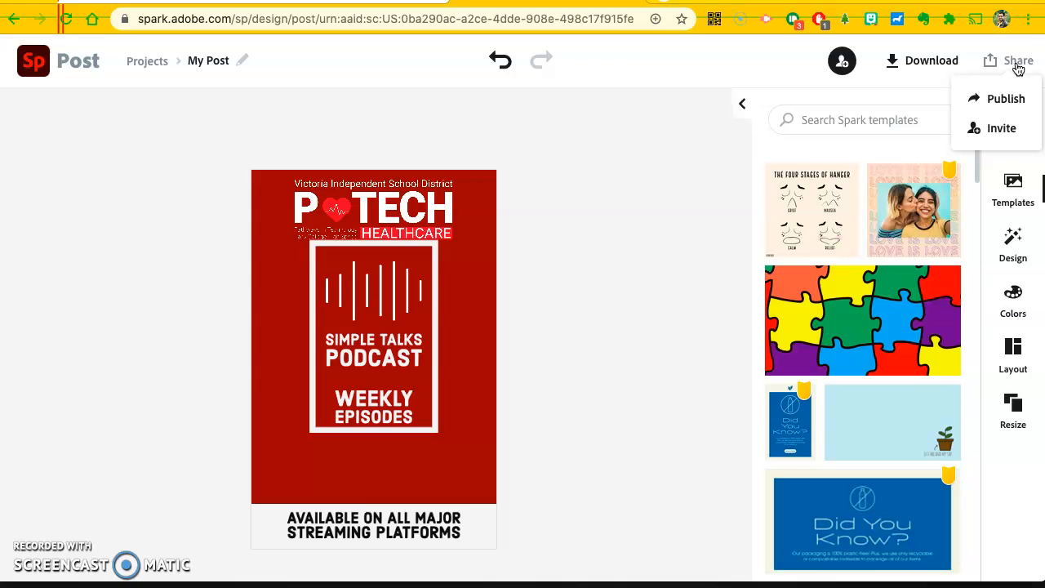
pyautogui.click(976, 113)
pyautogui.click(976, 115)
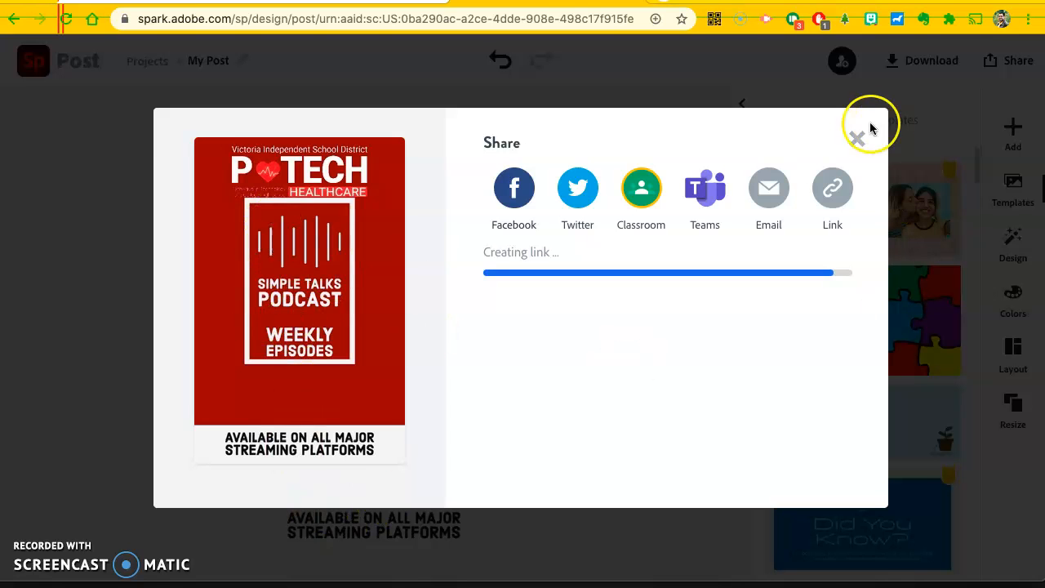
pyautogui.click(857, 138)
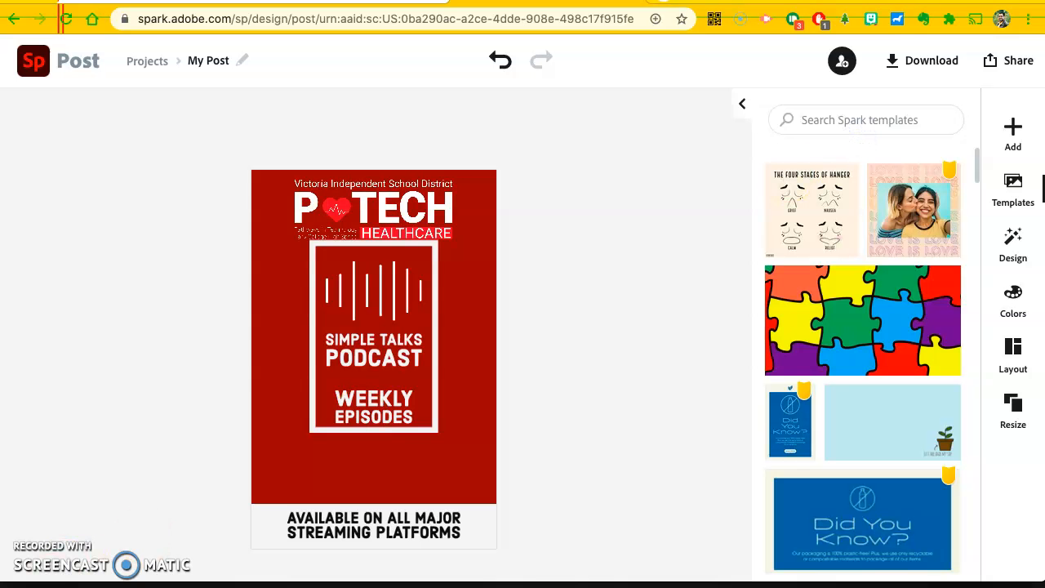